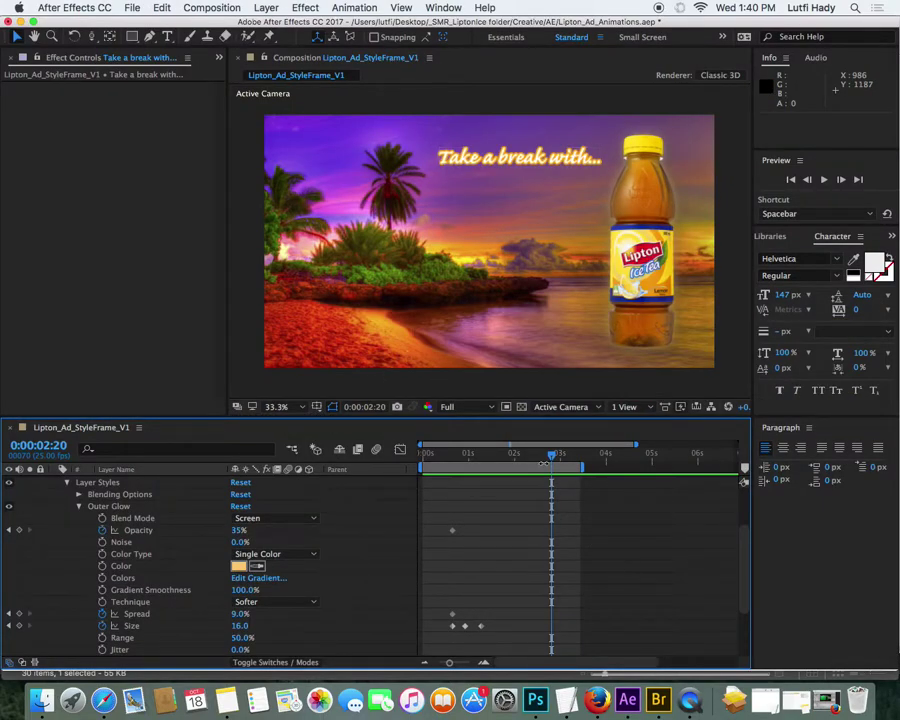
# Step: Scrub back near one second and collapse the 'Take a break with...' Layer Styles and layer
pyautogui.moveTo(548, 457); pyautogui.dragTo(470, 454)
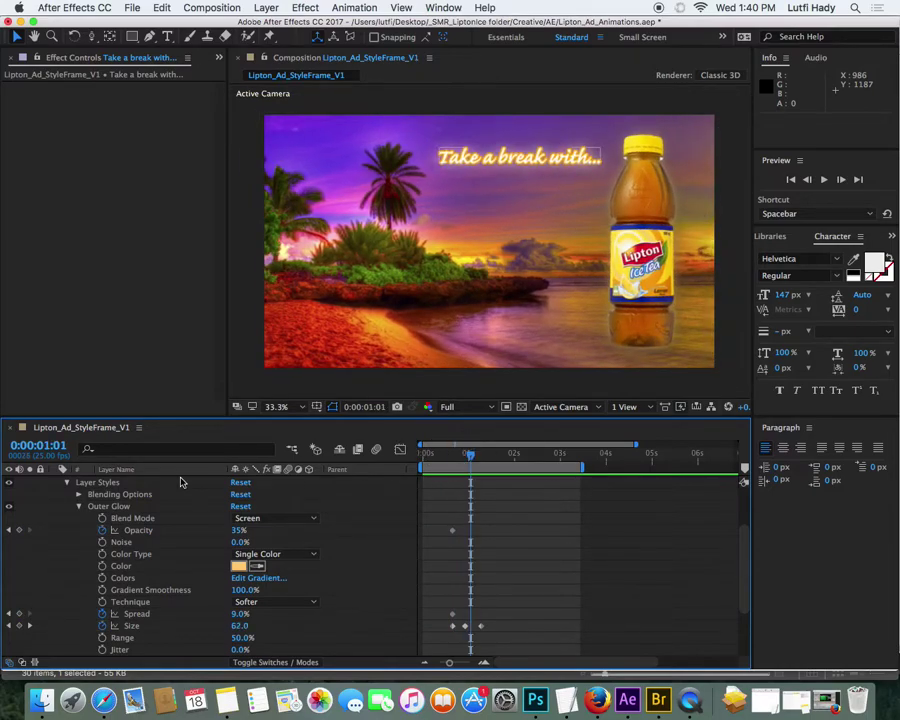
pyautogui.click(67, 483)
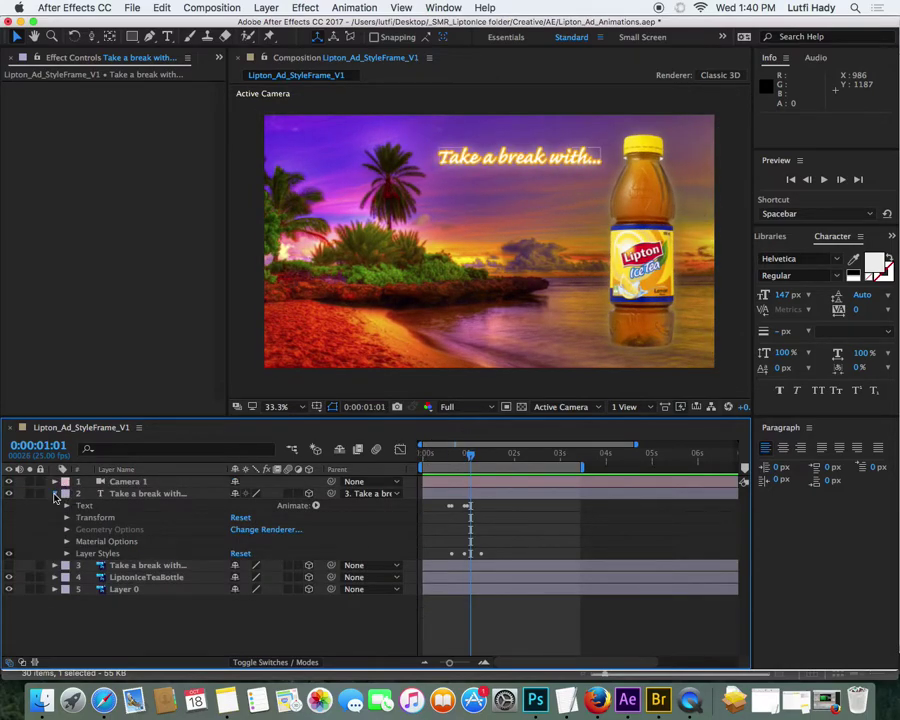
pyautogui.click(55, 494)
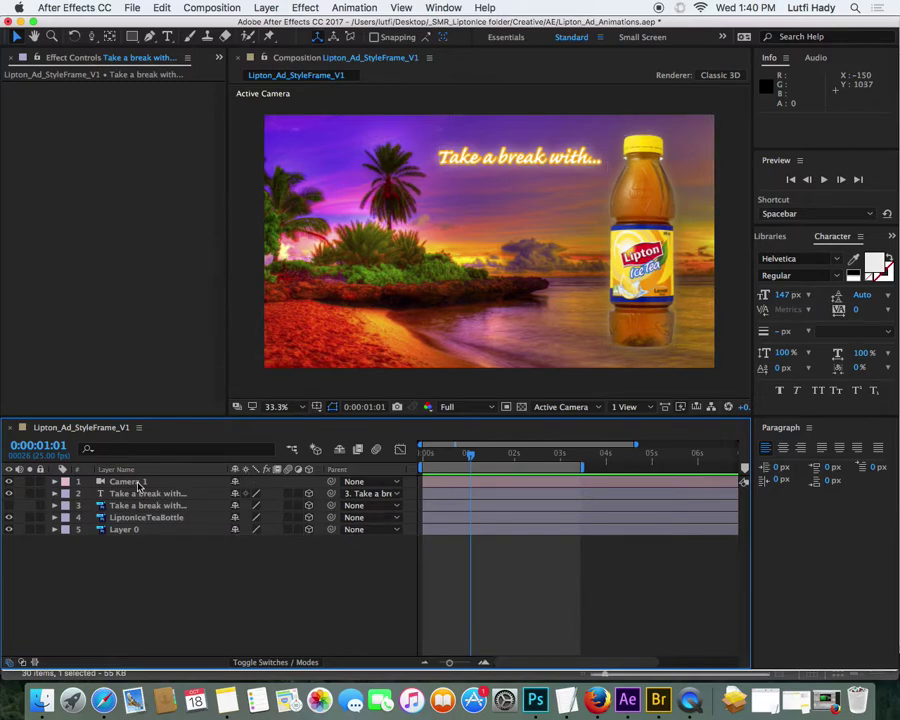
# Step: With Camera 1 selected, create Light 1 as a Point light with Casts Shadows enabled
pyautogui.click(133, 482)
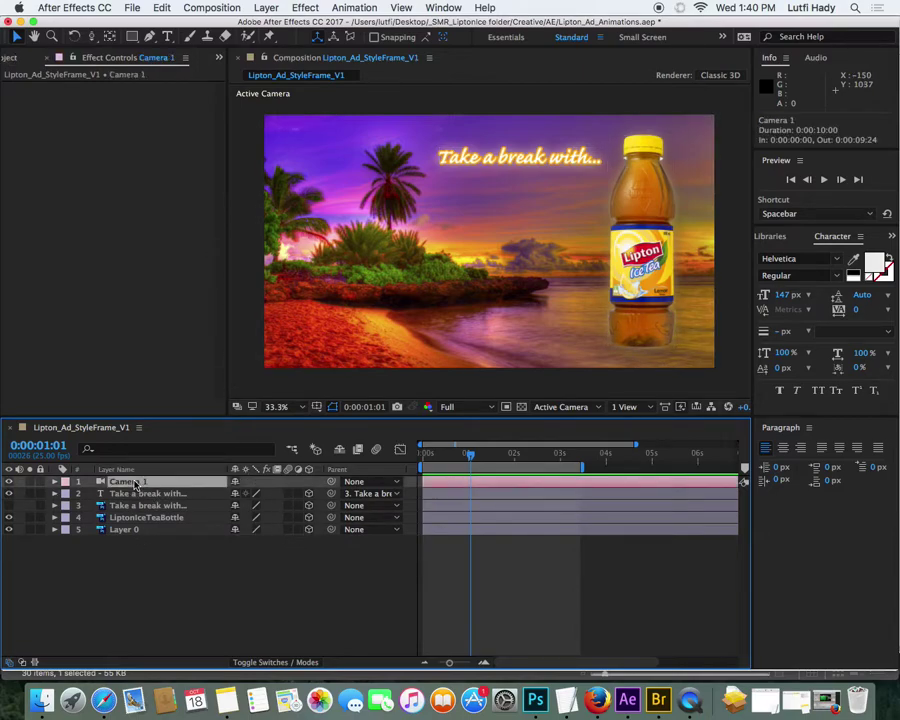
pyautogui.click(266, 8)
pyautogui.moveTo(273, 25)
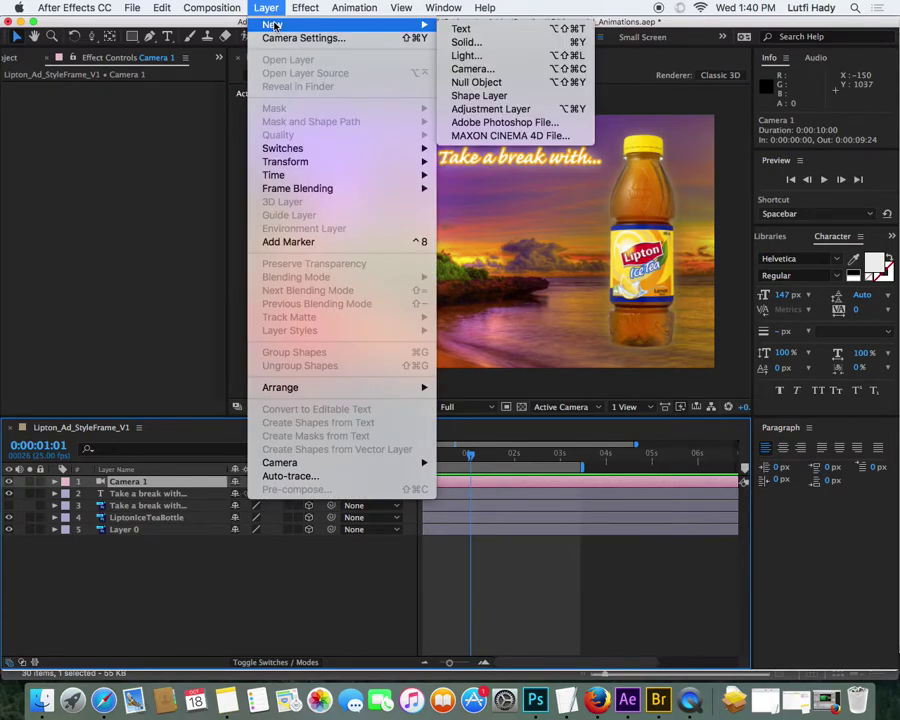
pyautogui.click(466, 55)
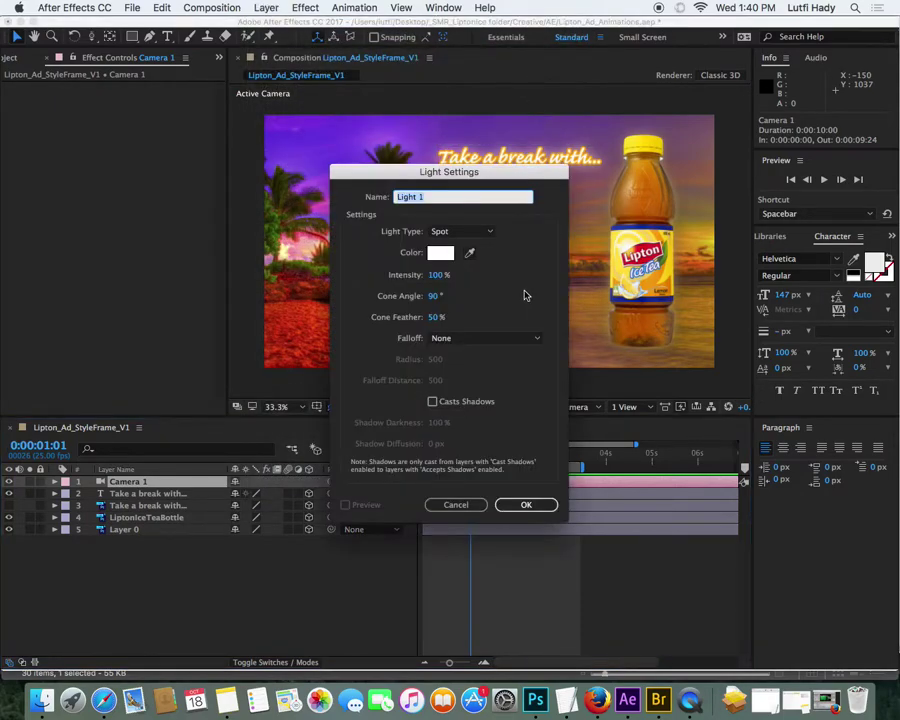
pyautogui.click(460, 231)
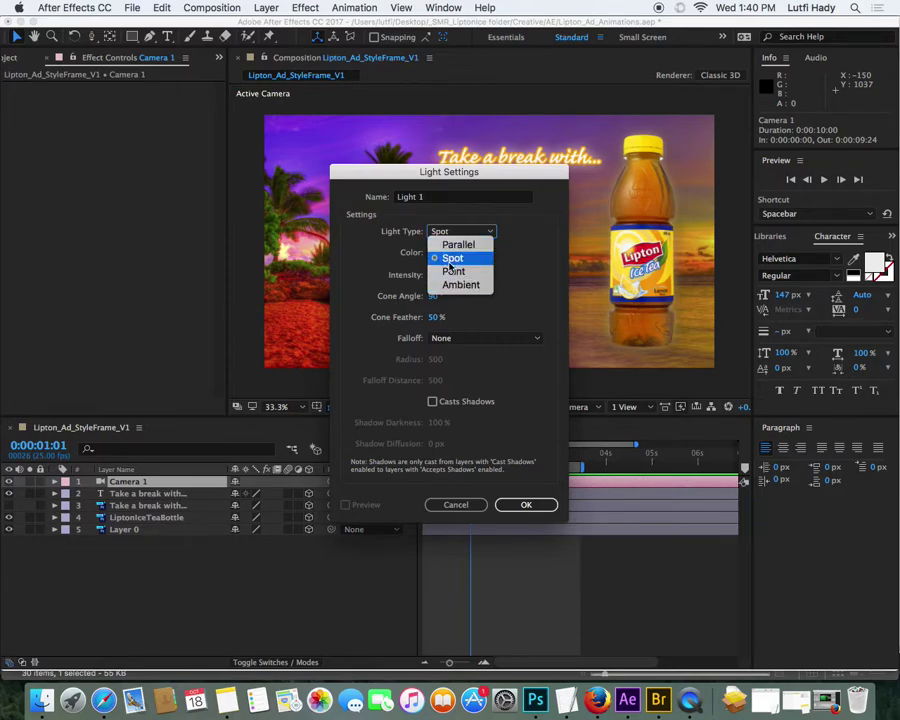
pyautogui.click(453, 272)
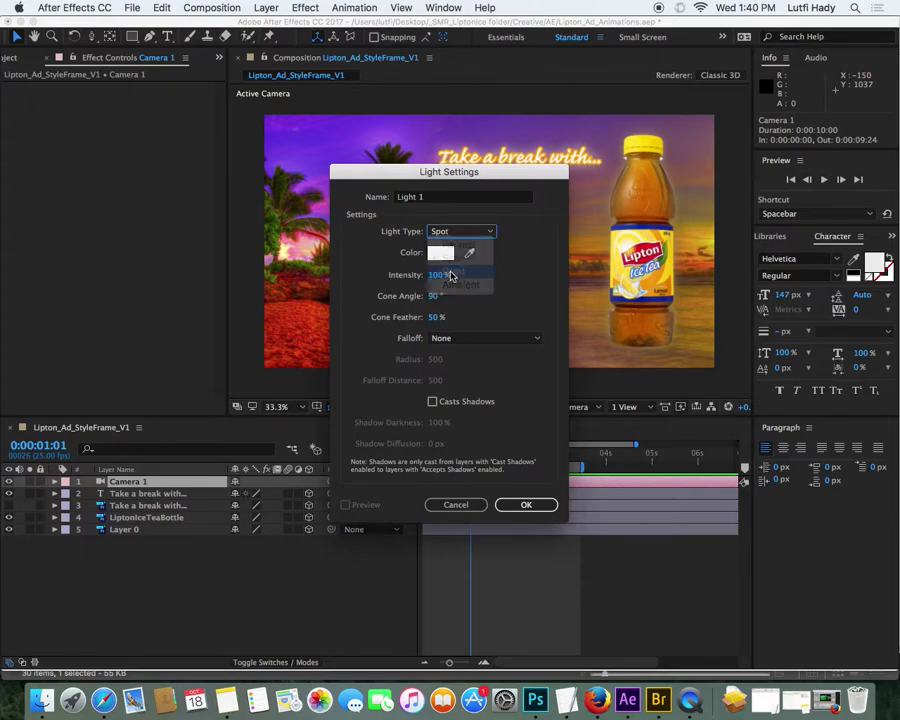
pyautogui.click(432, 402)
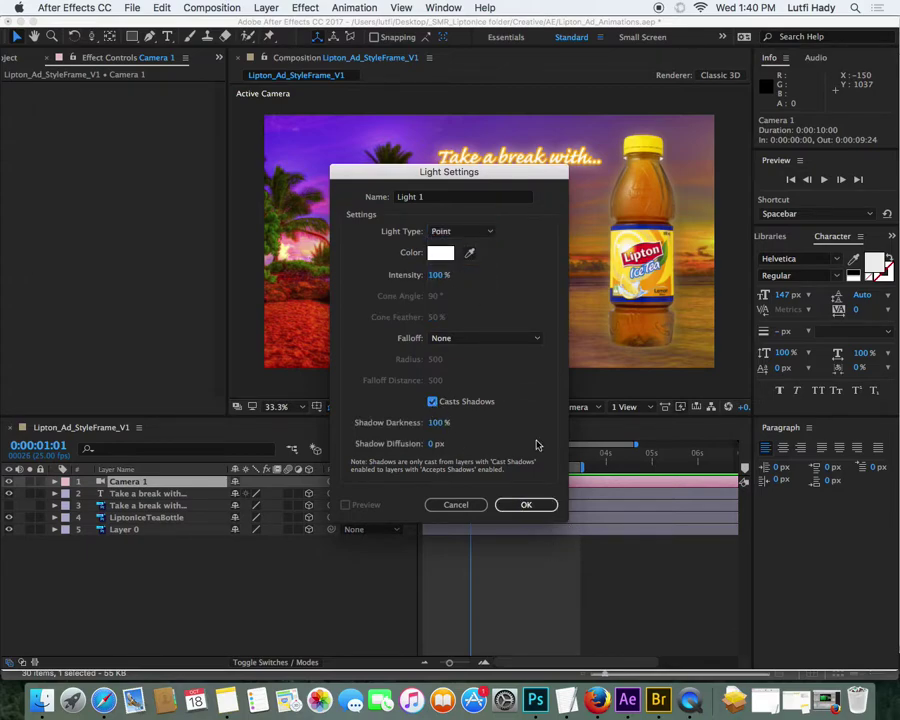
# Step: Confirm Light 1, reposition it in the scene, and reveal its Light Options
pyautogui.click(535, 505)
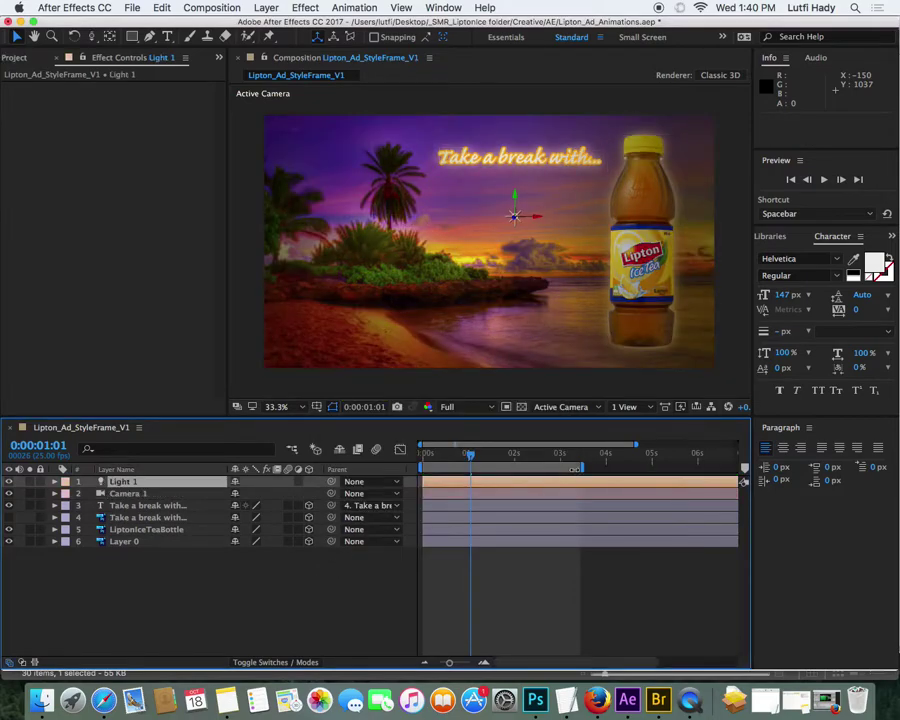
pyautogui.moveTo(535, 215); pyautogui.dragTo(504, 204)
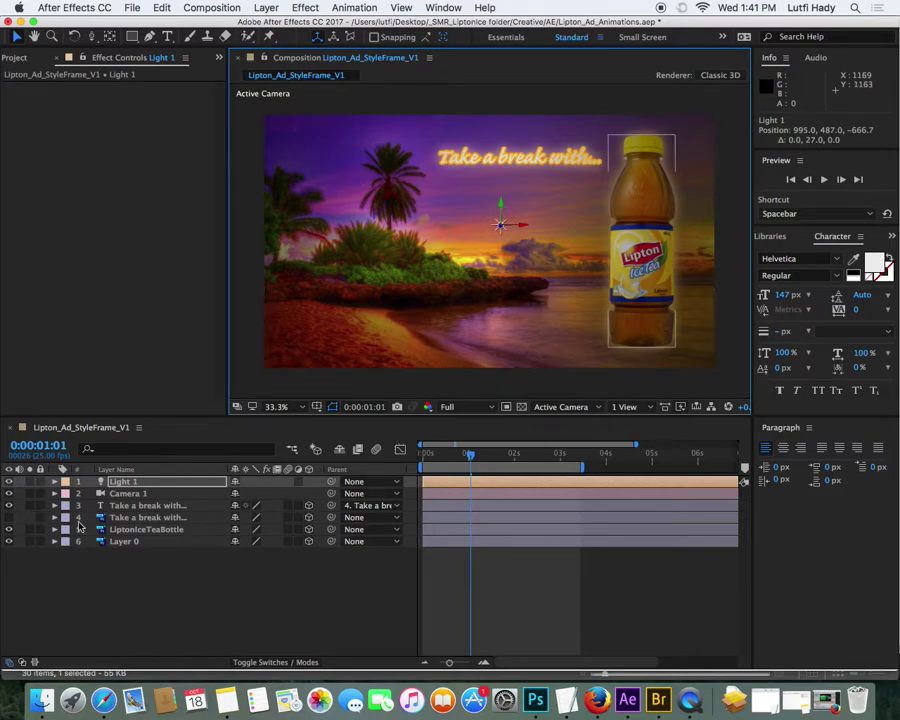
pyautogui.click(56, 482)
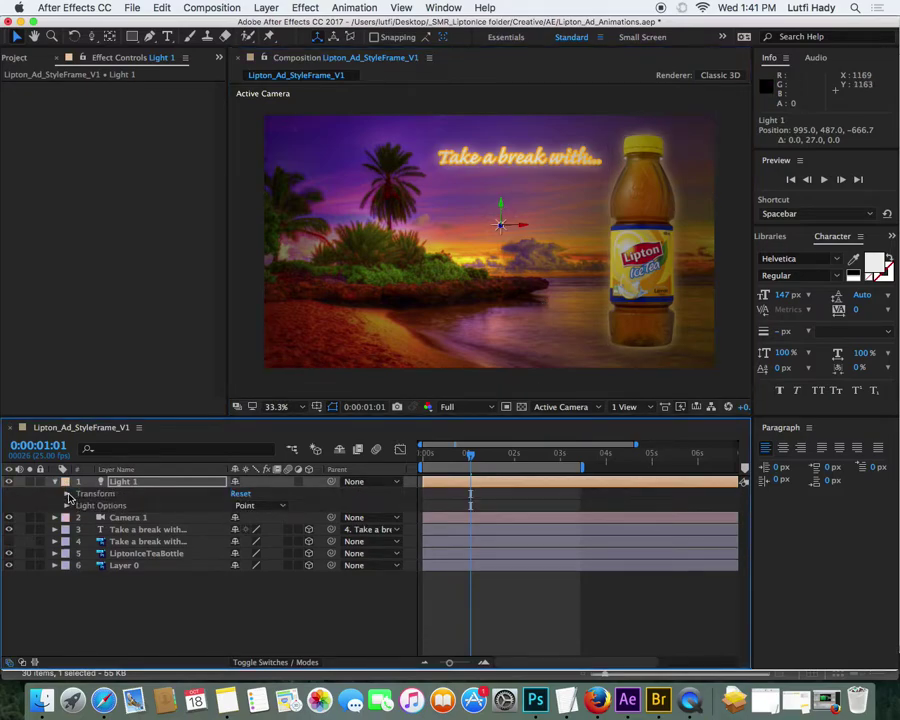
pyautogui.click(67, 506)
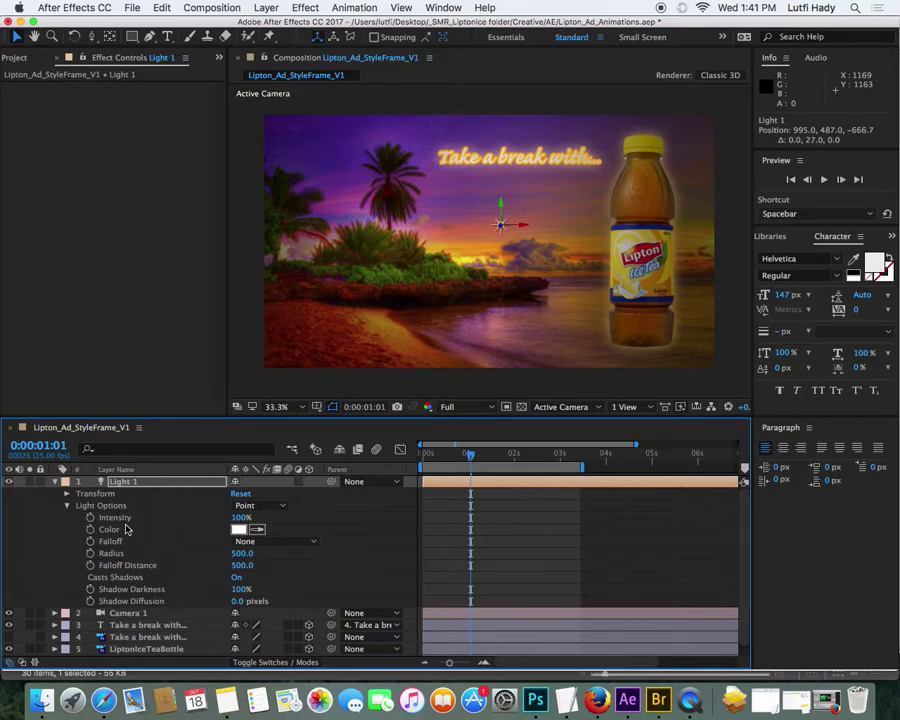
# Step: Raise Light 1's Intensity to 169% and preview the brighter beach scene
pyautogui.moveTo(241, 517); pyautogui.dragTo(290, 516)
pyautogui.click(487, 535)
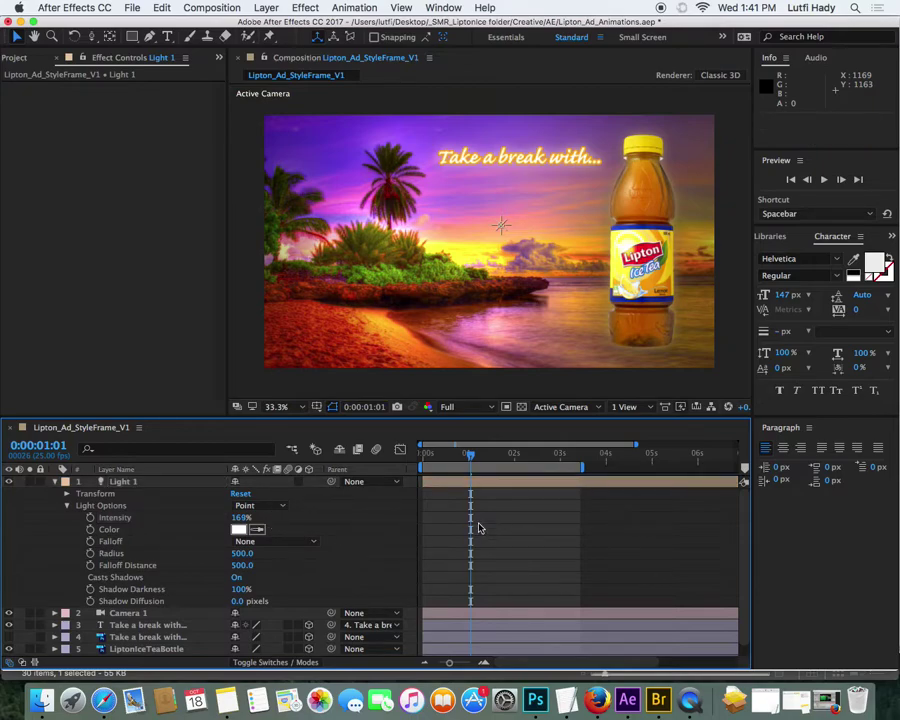
pyautogui.press('space')
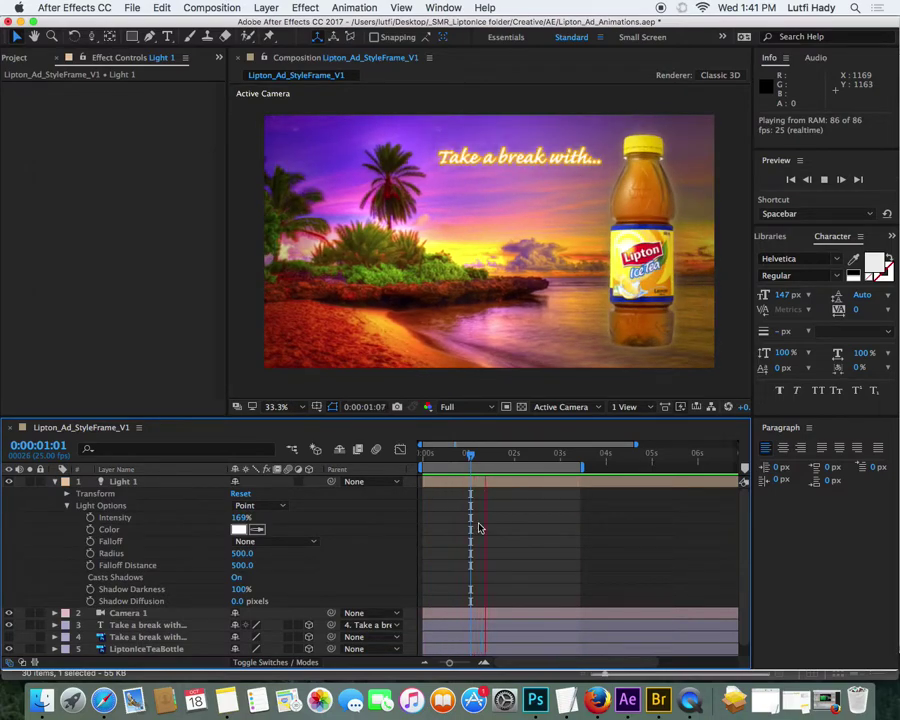
pyautogui.press('space')
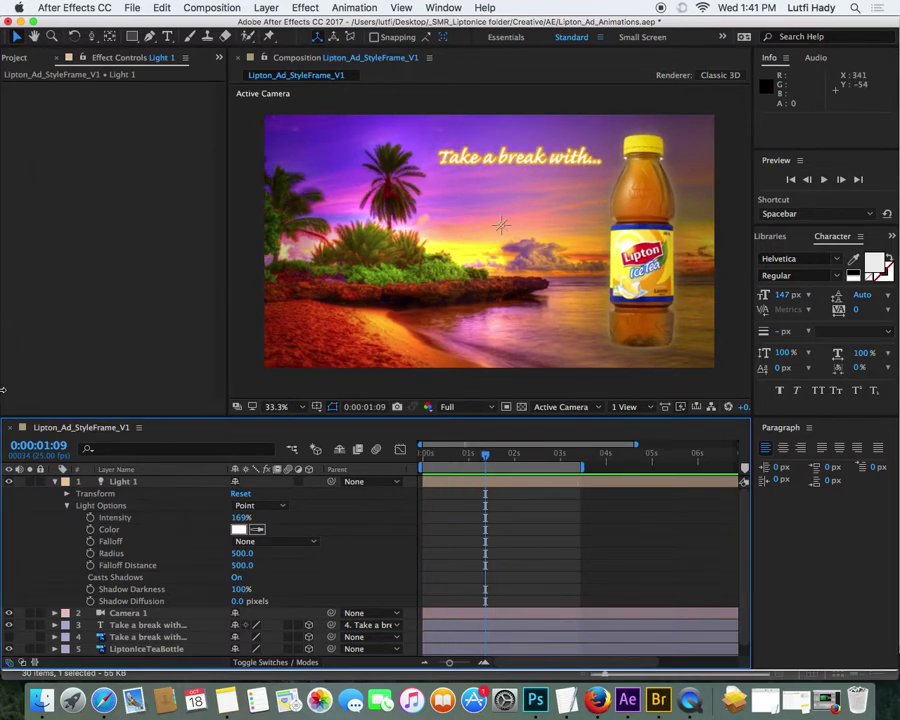
# Step: Set an Easy Ease Position keyframe for Light 1 at one second (995, 487, -666.7)
pyautogui.click(130, 484)
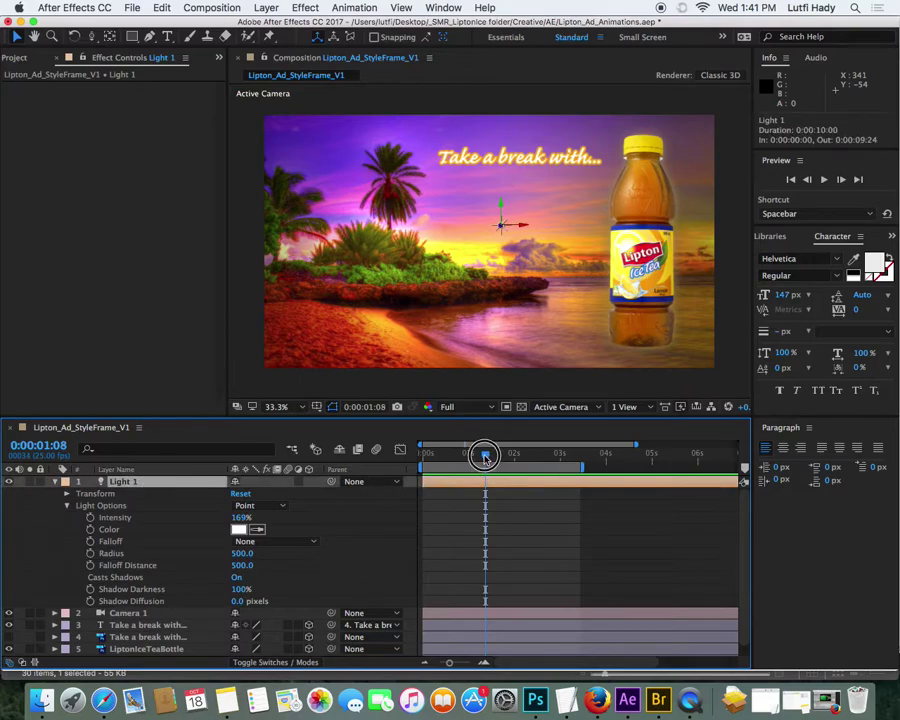
pyautogui.moveTo(484, 456); pyautogui.dragTo(468, 456)
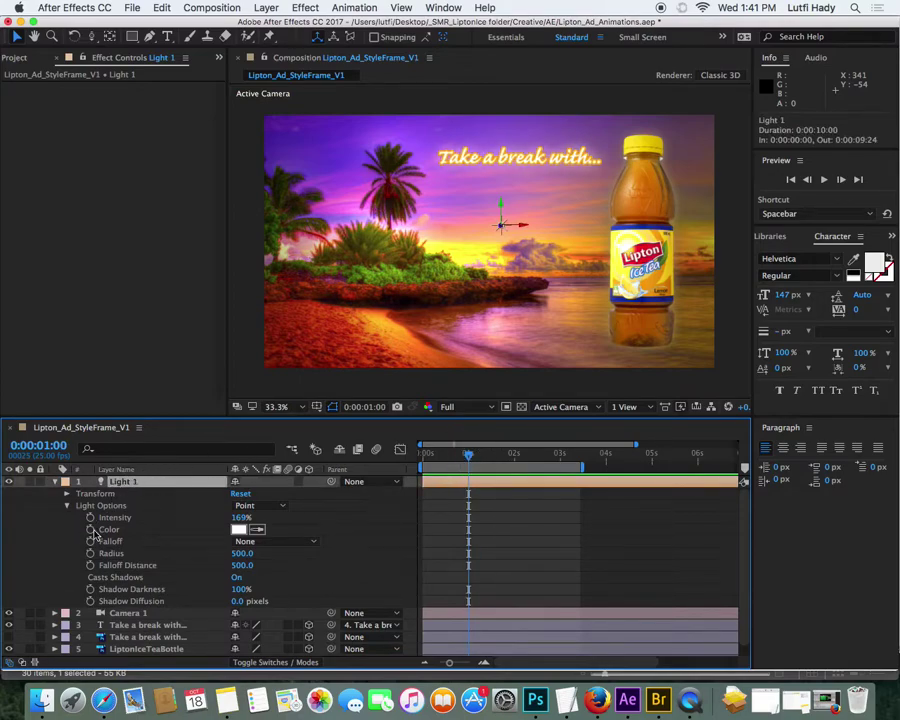
pyautogui.press('p')
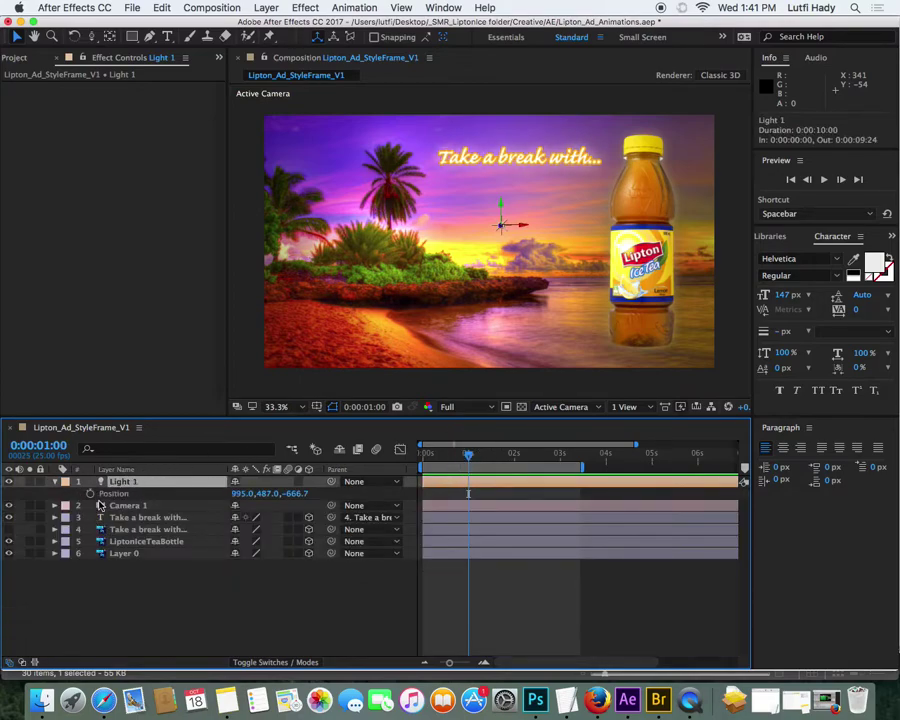
pyautogui.click(90, 493)
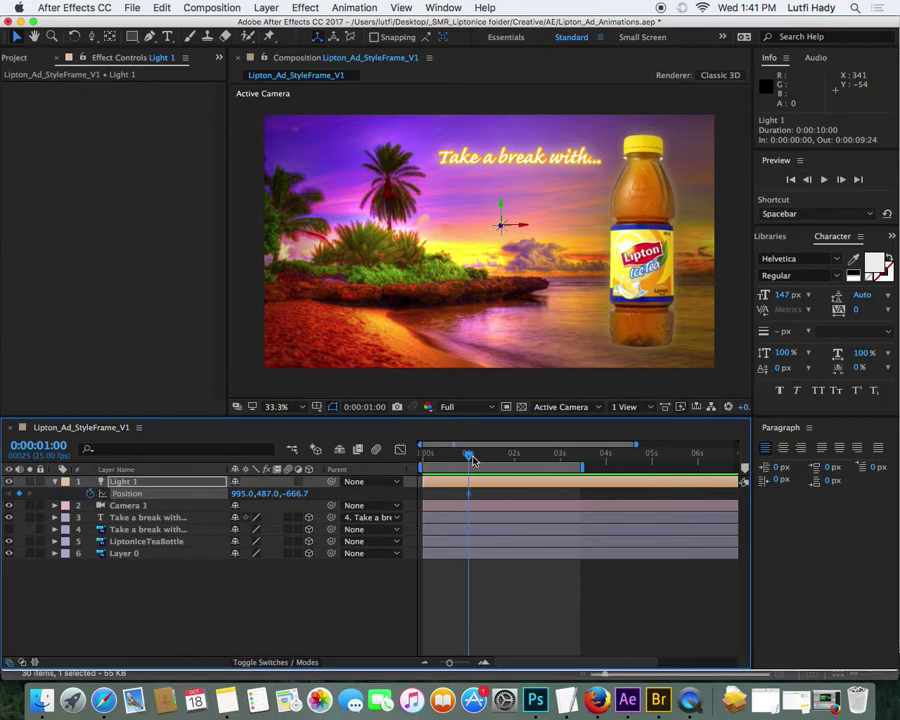
pyautogui.rightClick(472, 498)
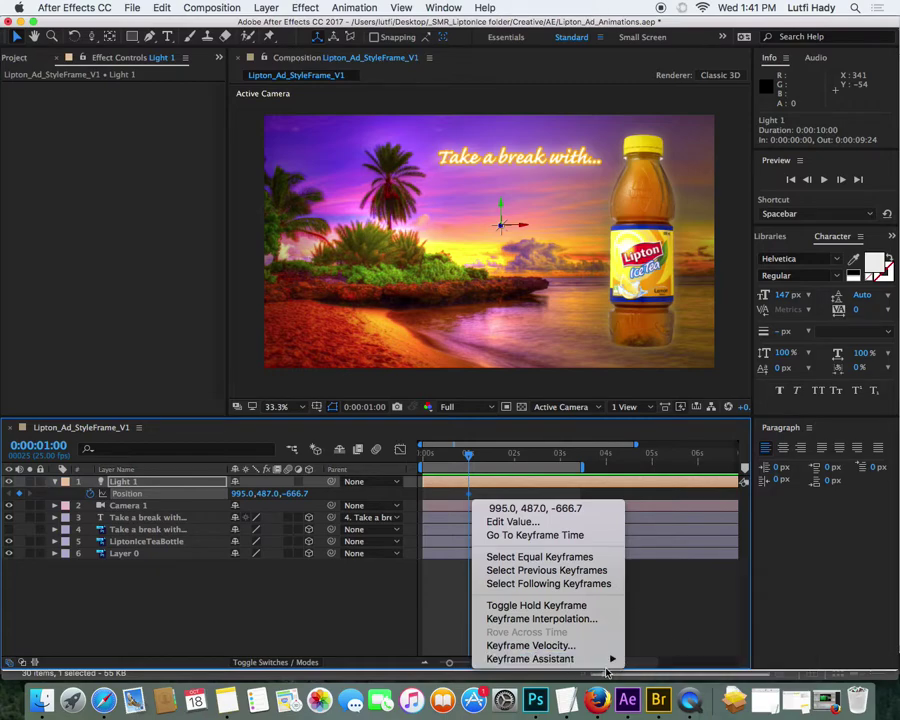
pyautogui.moveTo(608, 659)
pyautogui.click(664, 583)
# Step: At the first frame, raise Light 1 to Y 167 and preview the motion
pyautogui.click(451, 455)
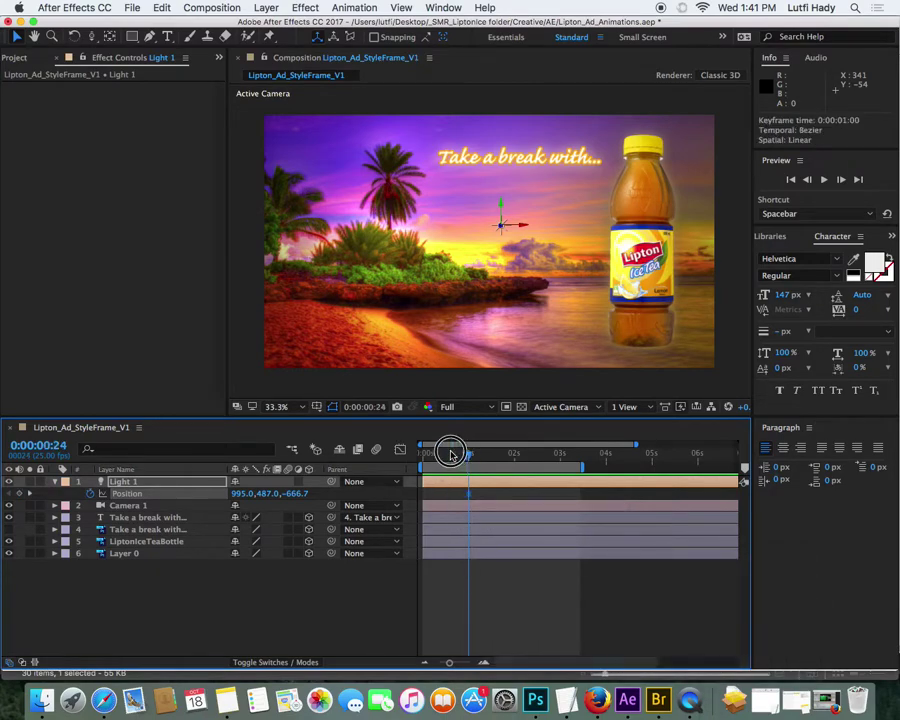
pyautogui.moveTo(451, 455); pyautogui.dragTo(385, 455)
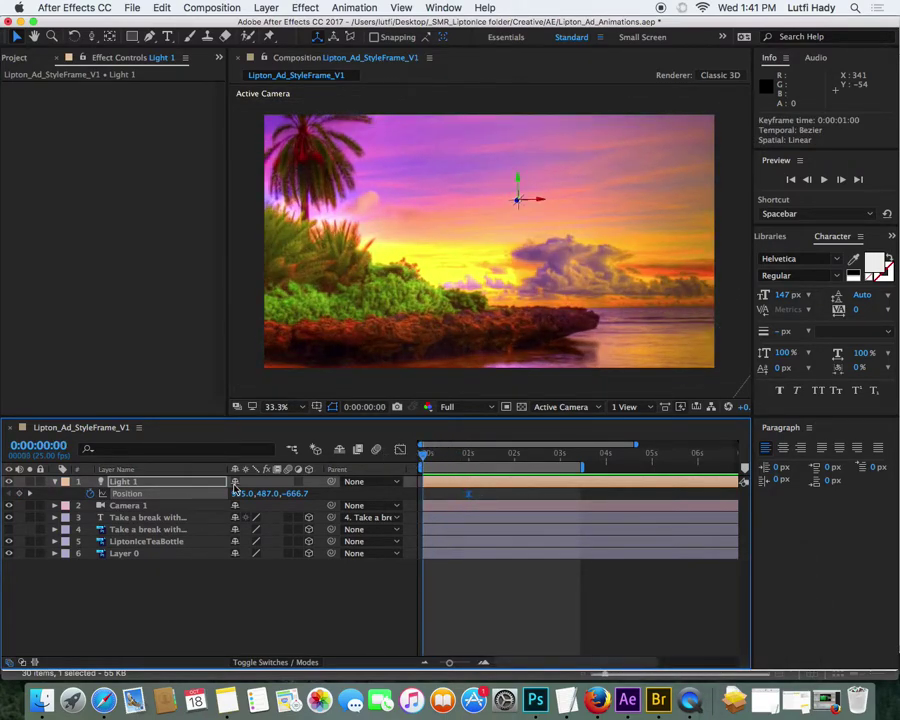
pyautogui.moveTo(262, 493); pyautogui.dragTo(5, 525)
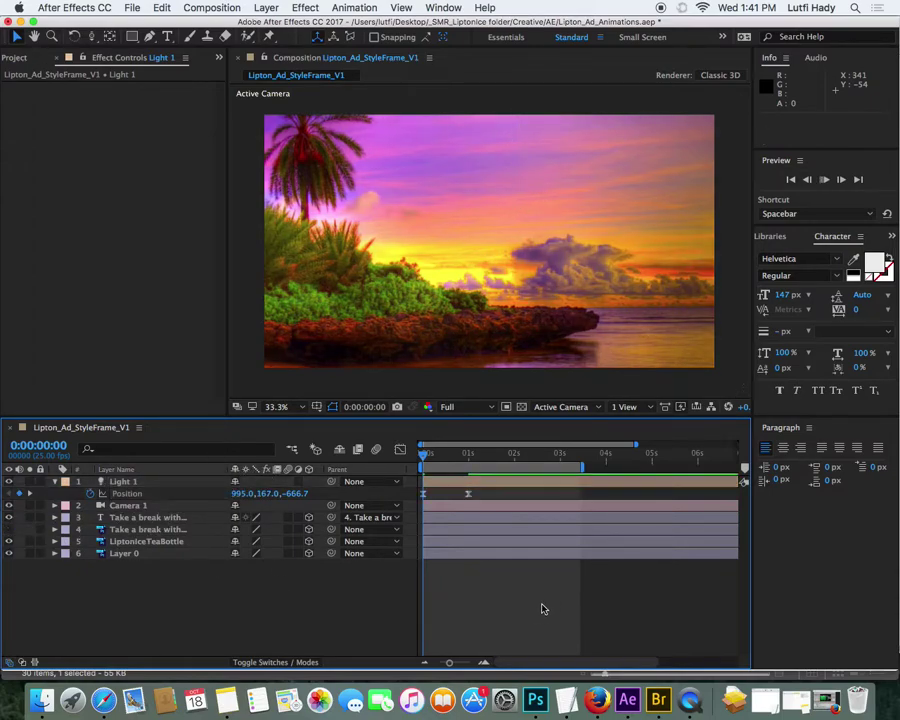
pyautogui.press('space')
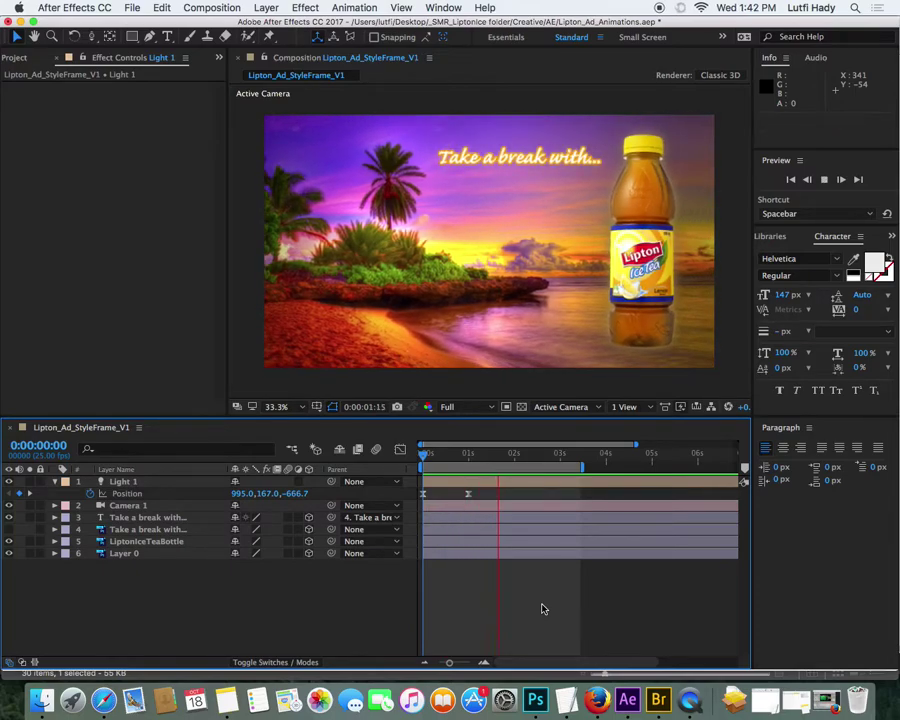
pyautogui.press('space')
# Step: Set Light 1's starting Z to -38.7, deselect it, and preview the animation again
pyautogui.moveTo(280, 493); pyautogui.dragTo(736, 528)
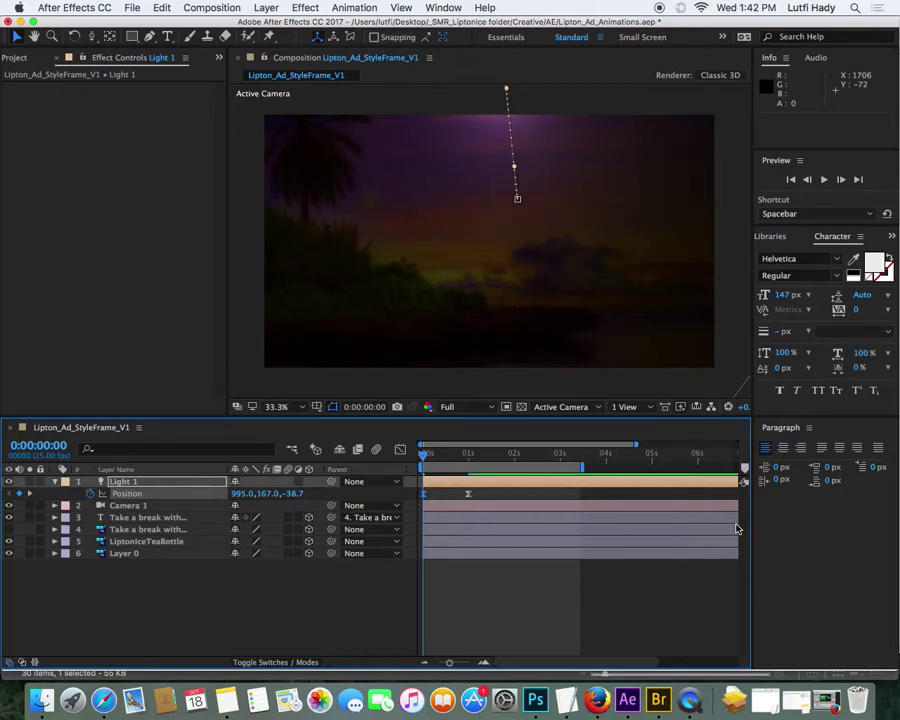
pyautogui.click(571, 609)
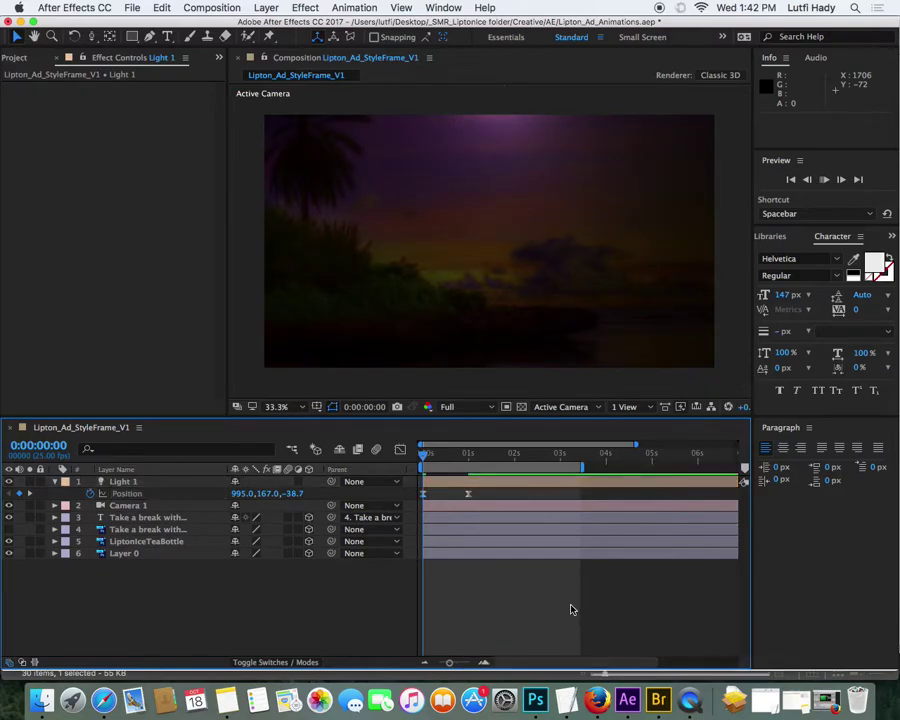
pyautogui.press('space')
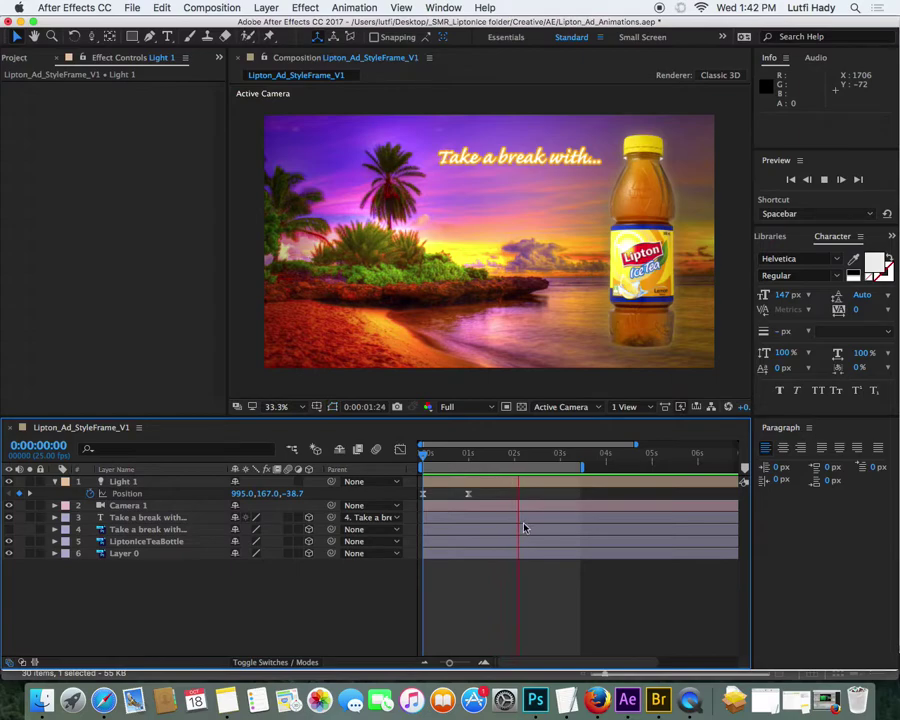
pyautogui.press('space')
# Step: Add Light 2 as a Spot light at the start and move it higher over the scene
pyautogui.moveTo(437, 460); pyautogui.dragTo(468, 456)
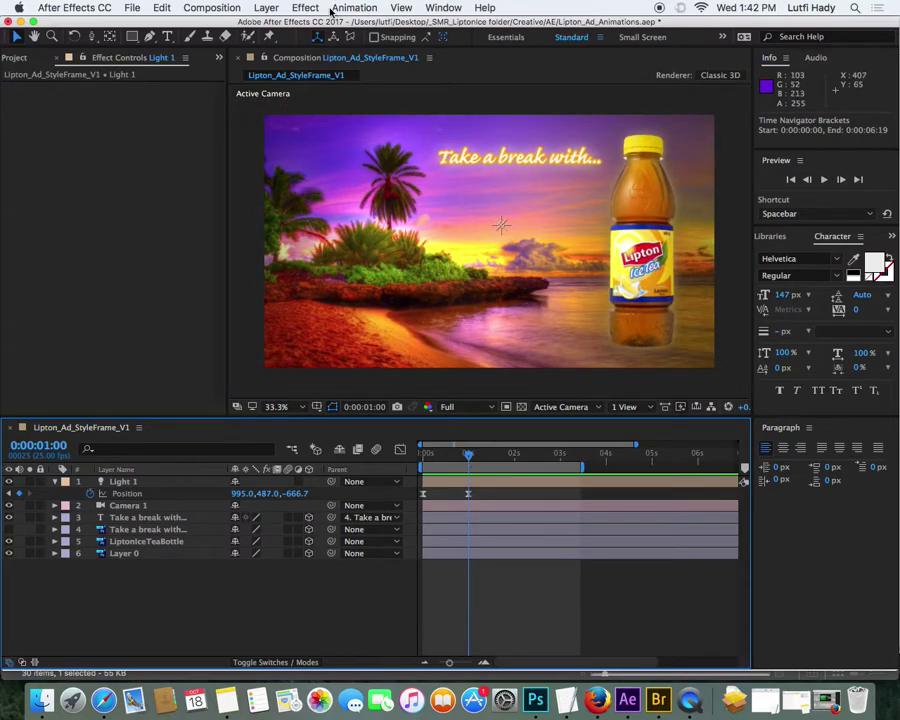
pyautogui.click(268, 7)
pyautogui.moveTo(271, 24)
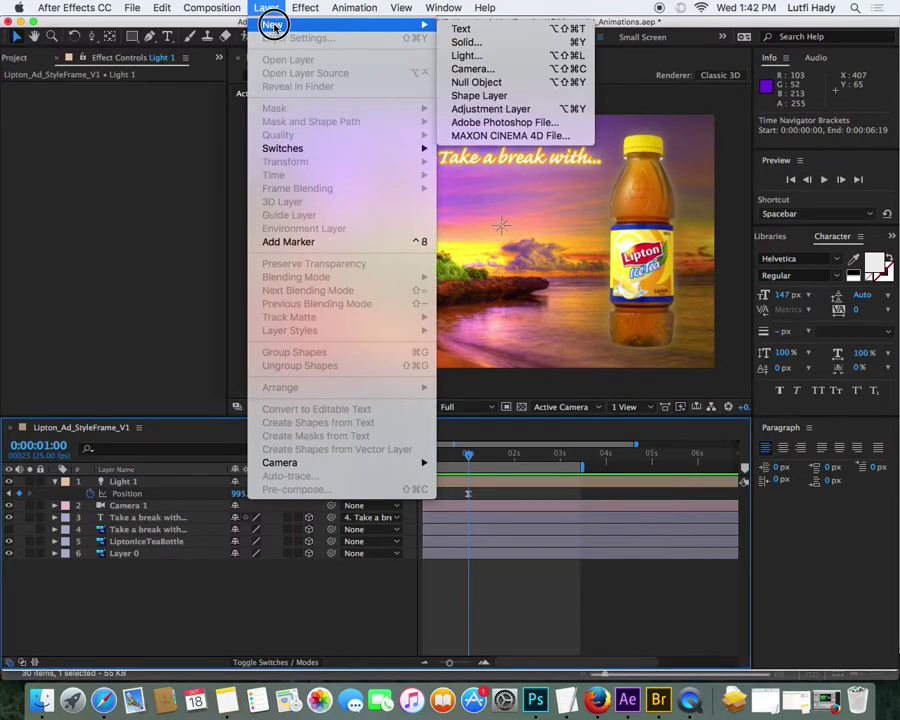
pyautogui.click(480, 54)
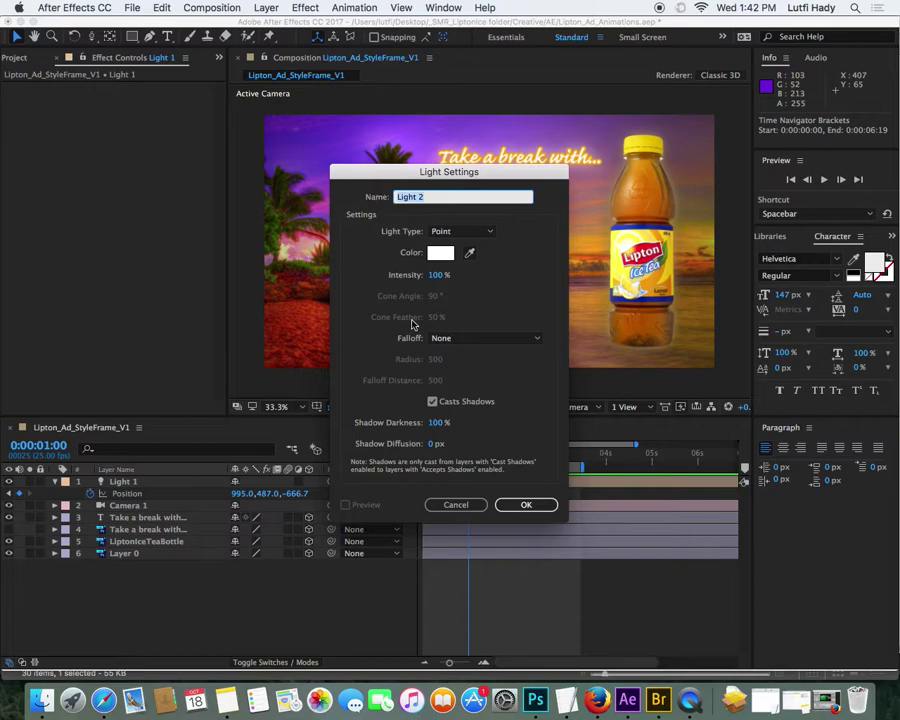
pyautogui.click(458, 232)
pyautogui.click(452, 258)
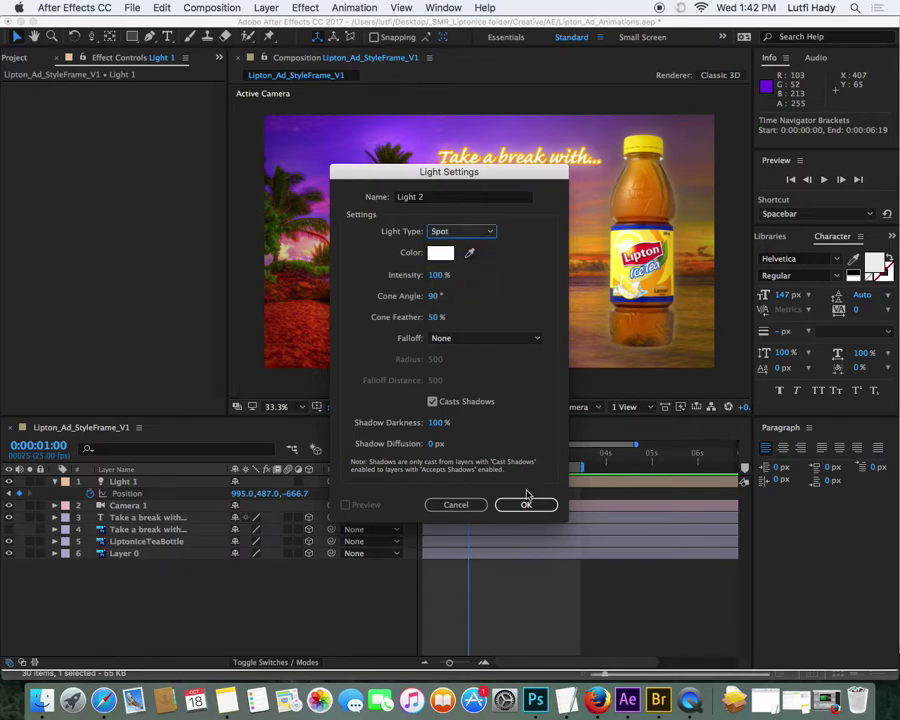
pyautogui.click(526, 504)
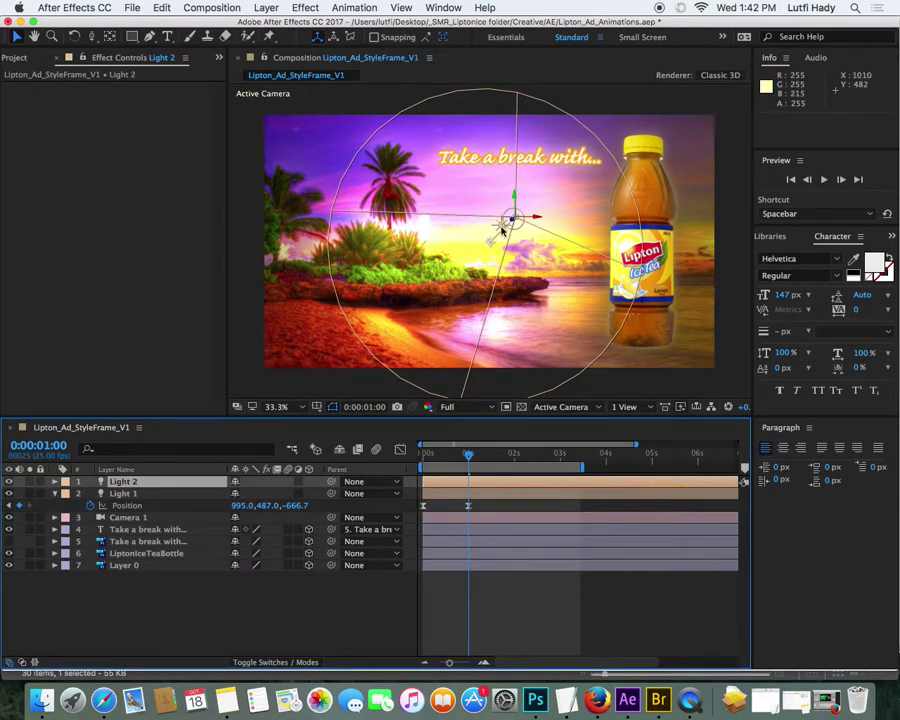
pyautogui.moveTo(515, 208); pyautogui.dragTo(452, 241)
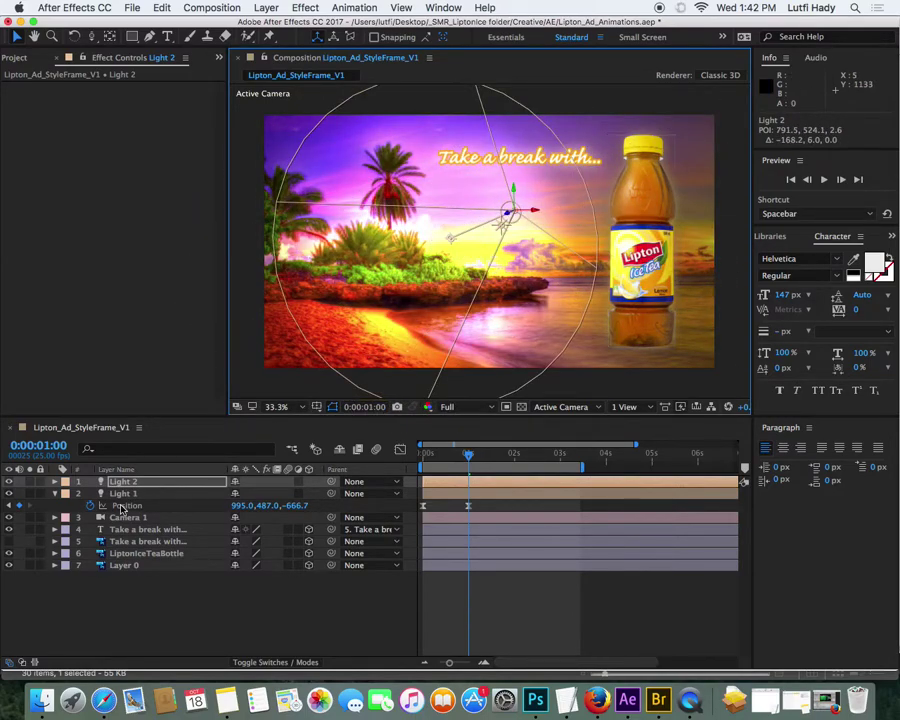
# Step: Lower Light 1's Intensity to 107%, then reveal Light 2's properties
pyautogui.click(123, 495)
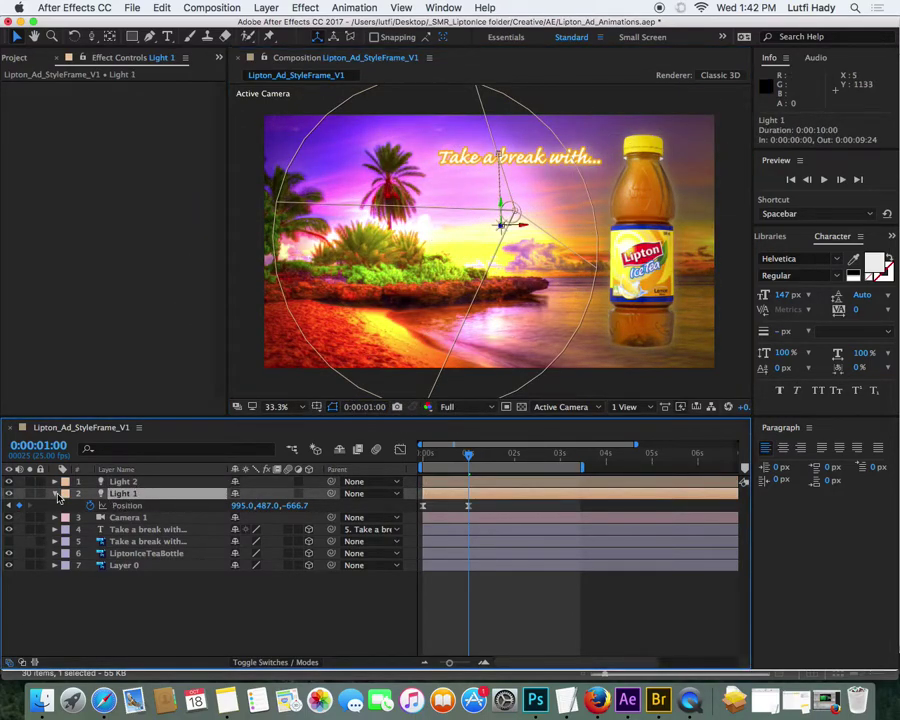
pyautogui.click(56, 494)
pyautogui.click(56, 494)
pyautogui.click(67, 529)
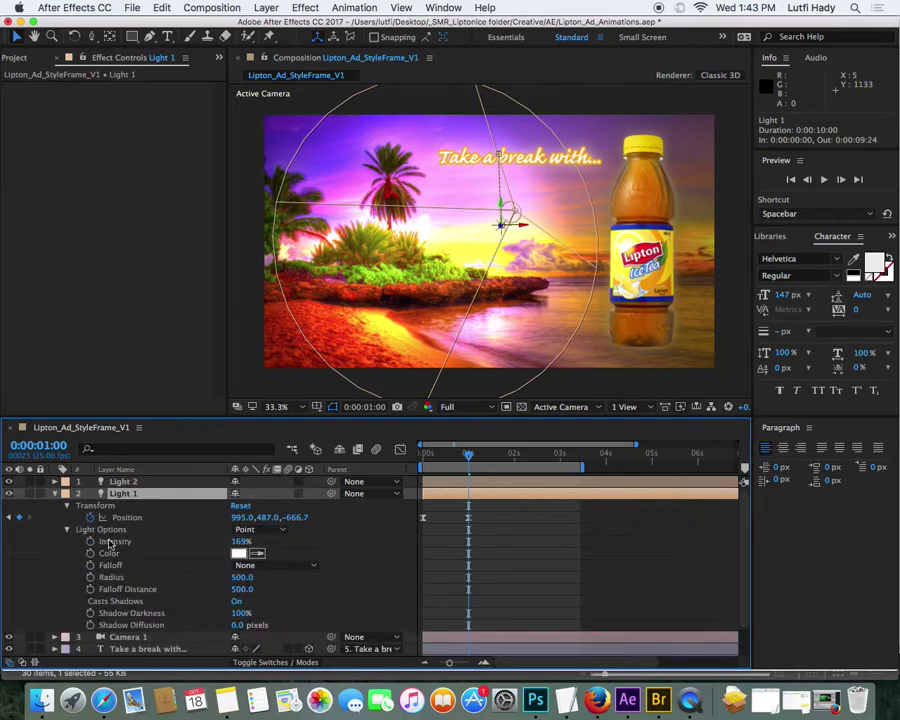
pyautogui.moveTo(240, 548); pyautogui.dragTo(201, 547)
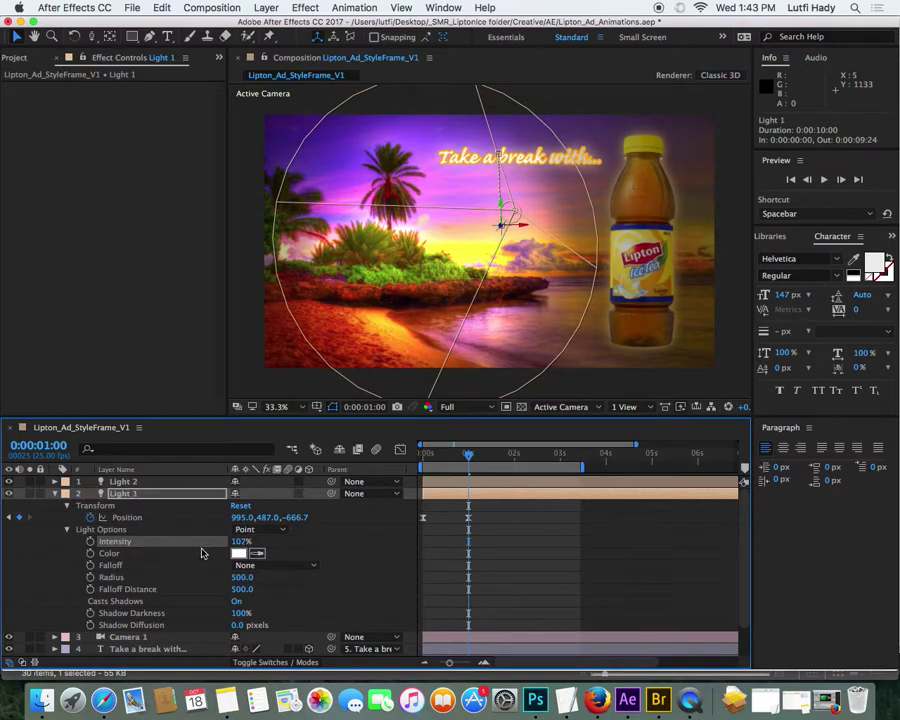
pyautogui.click(544, 554)
pyautogui.click(121, 481)
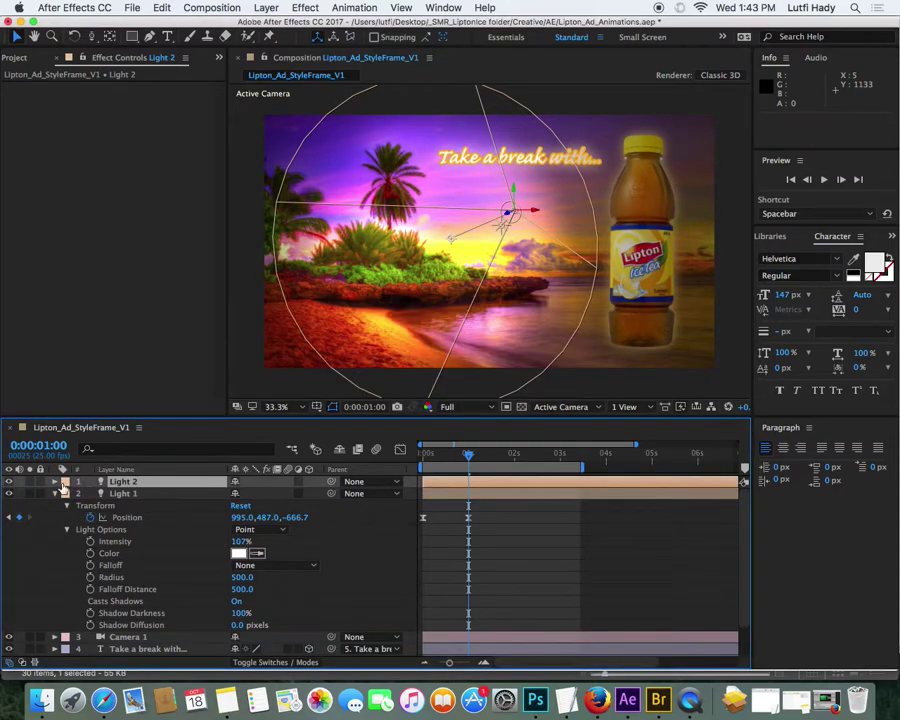
pyautogui.click(55, 481)
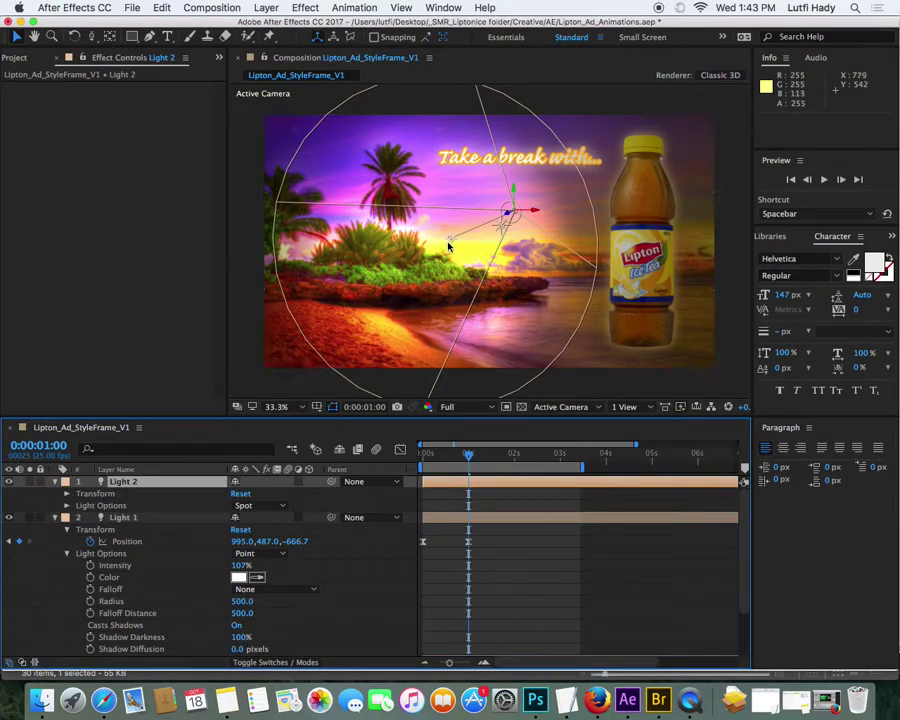